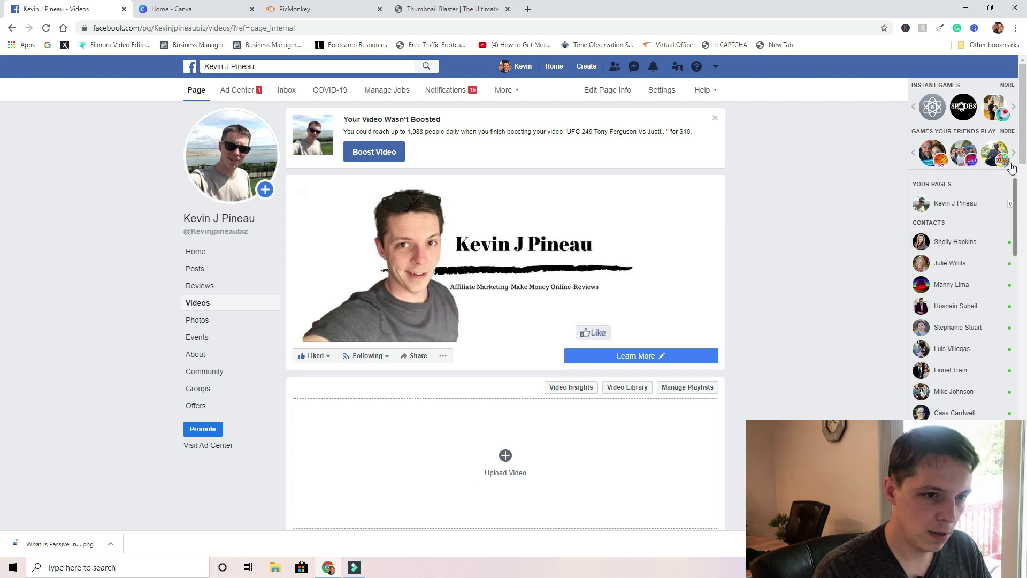
# Open the "What Is Passive Investing?" video from the page's All Videos list.
pyautogui.scroll(-5, 3, 161)
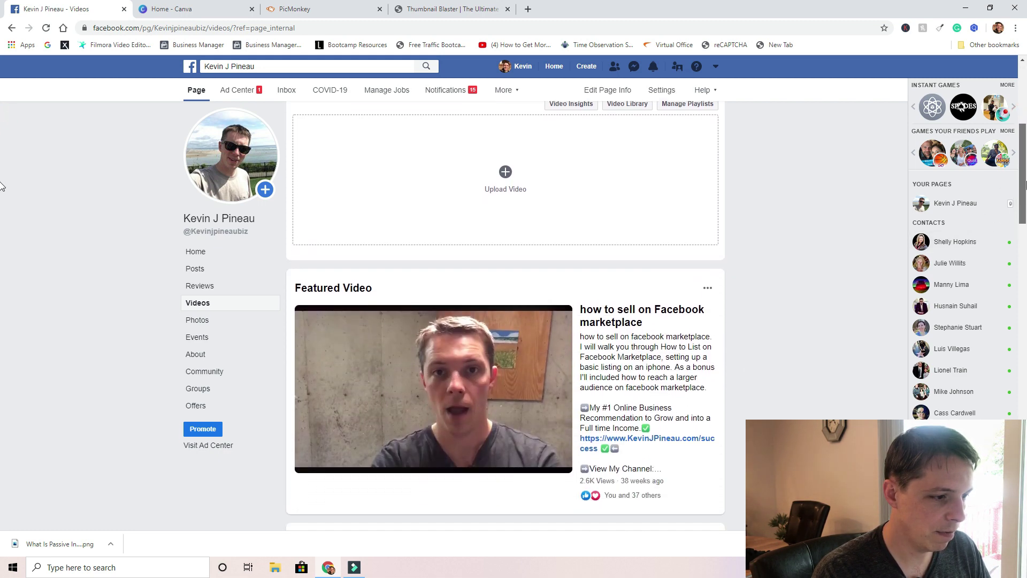
pyautogui.scroll(-2, 2, 193)
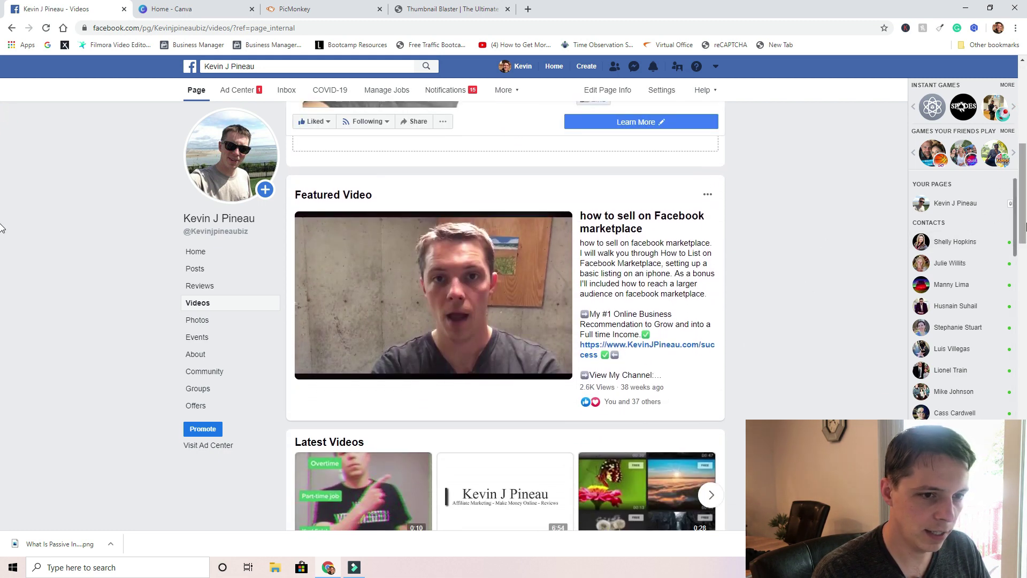
pyautogui.scroll(-3, 3, 240)
pyautogui.scroll(-4, 3, 262)
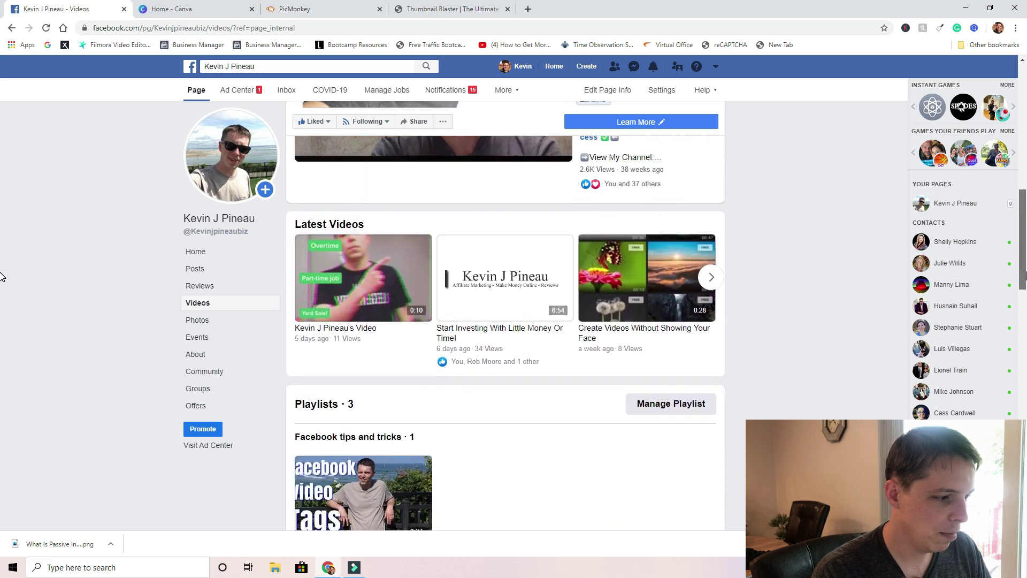
pyautogui.scroll(-2, 2, 309)
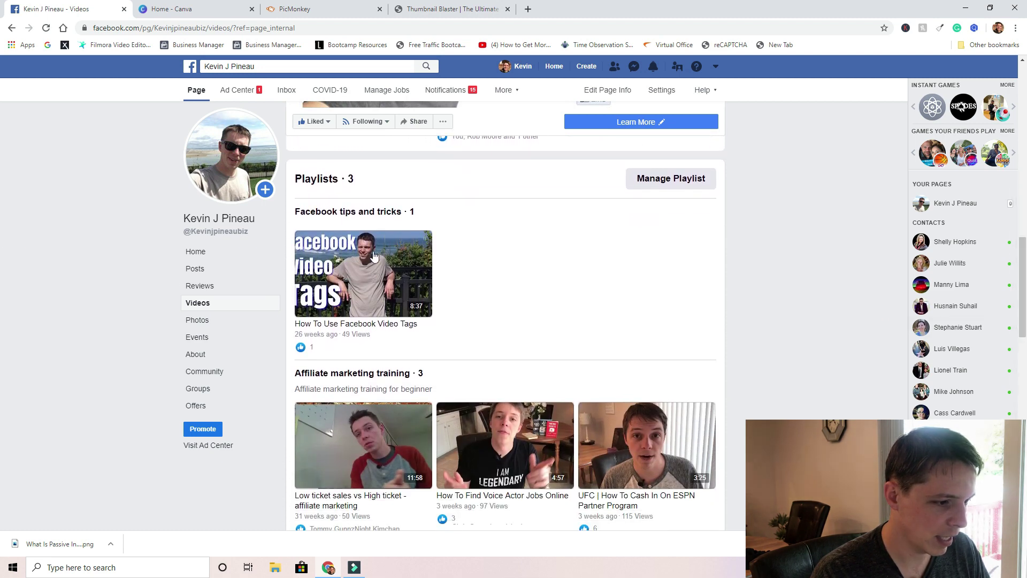
pyautogui.moveTo(1023, 235); pyautogui.dragTo(1021, 337)
pyautogui.scroll(4, 2, 381)
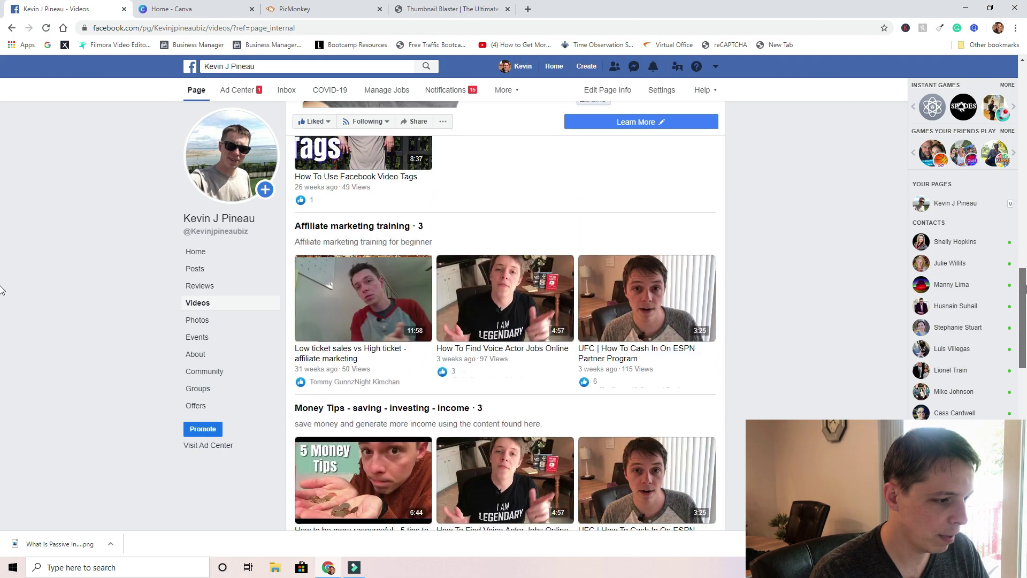
pyautogui.scroll(-9, 2, 382)
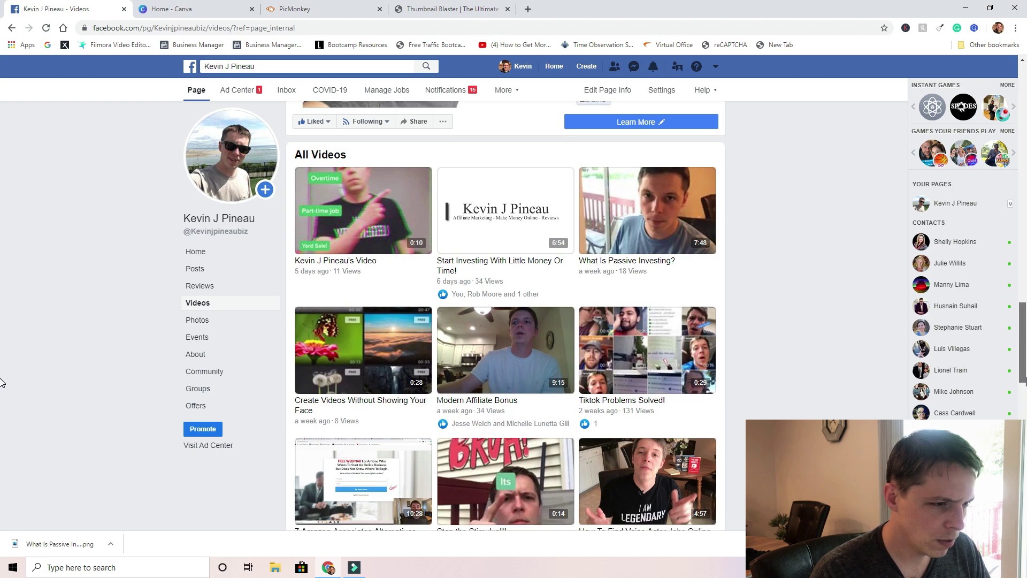
pyautogui.scroll(-7, 3, 382)
pyautogui.scroll(10, 2, 382)
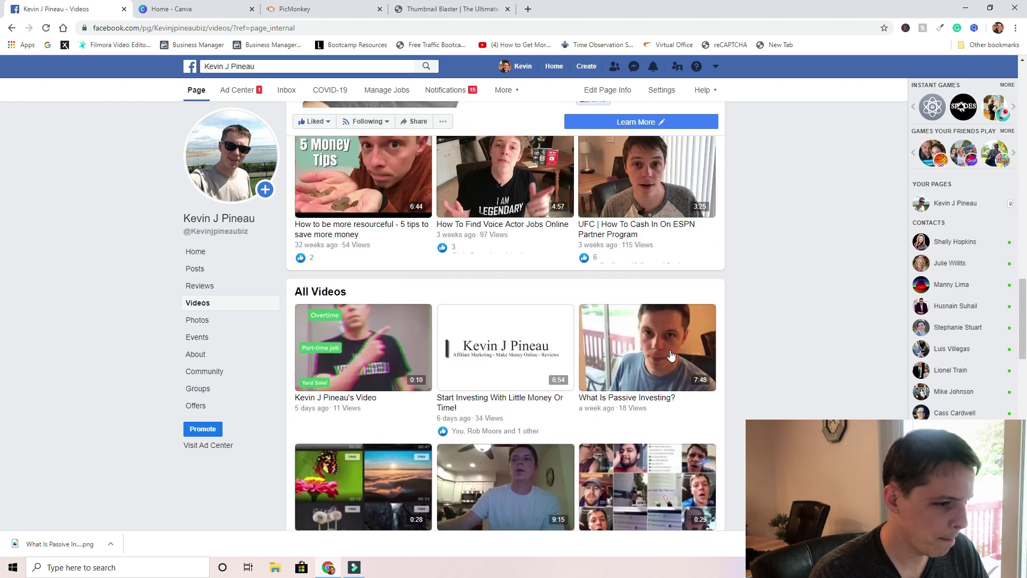
pyautogui.click(670, 352)
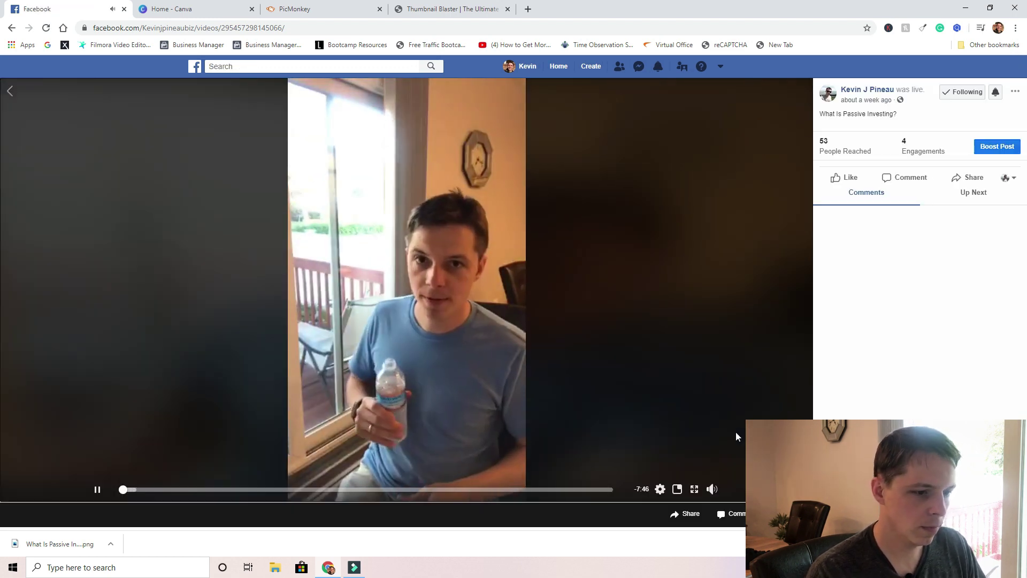
# Open the video for editing and display its thumbnail settings.
pyautogui.click(1014, 93)
pyautogui.click(995, 92)
pyautogui.click(1014, 92)
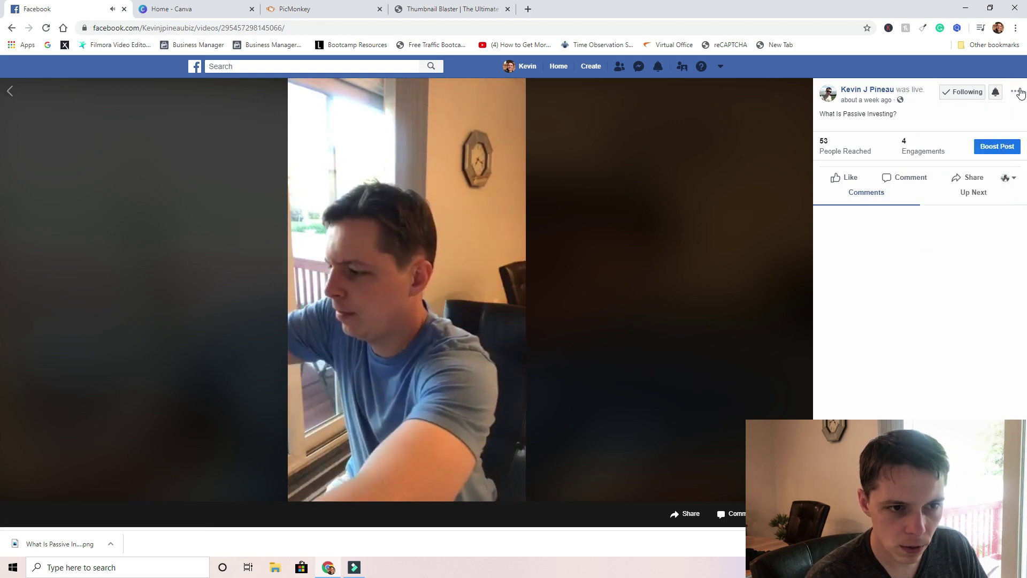
pyautogui.click(1014, 92)
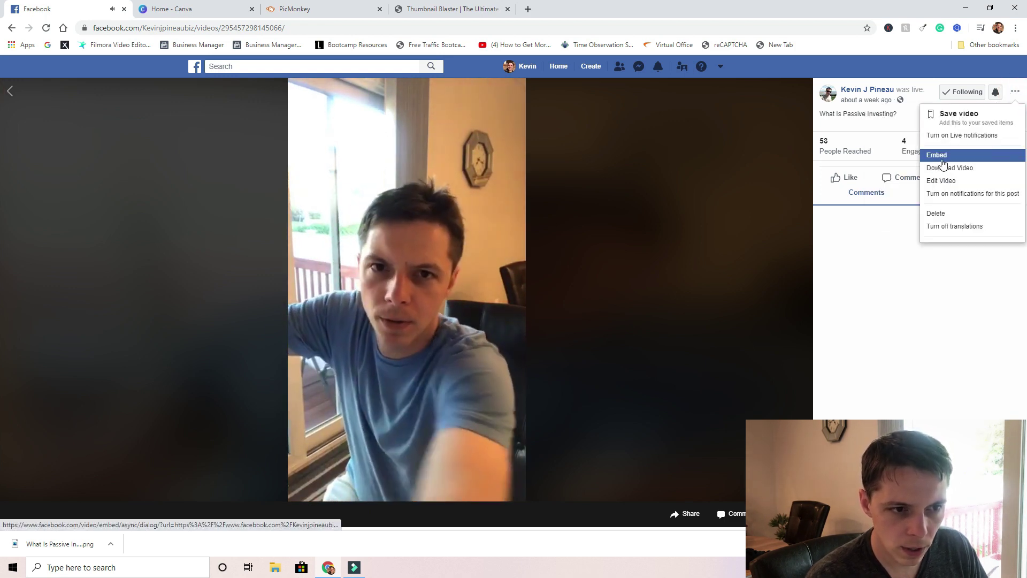
pyautogui.click(938, 183)
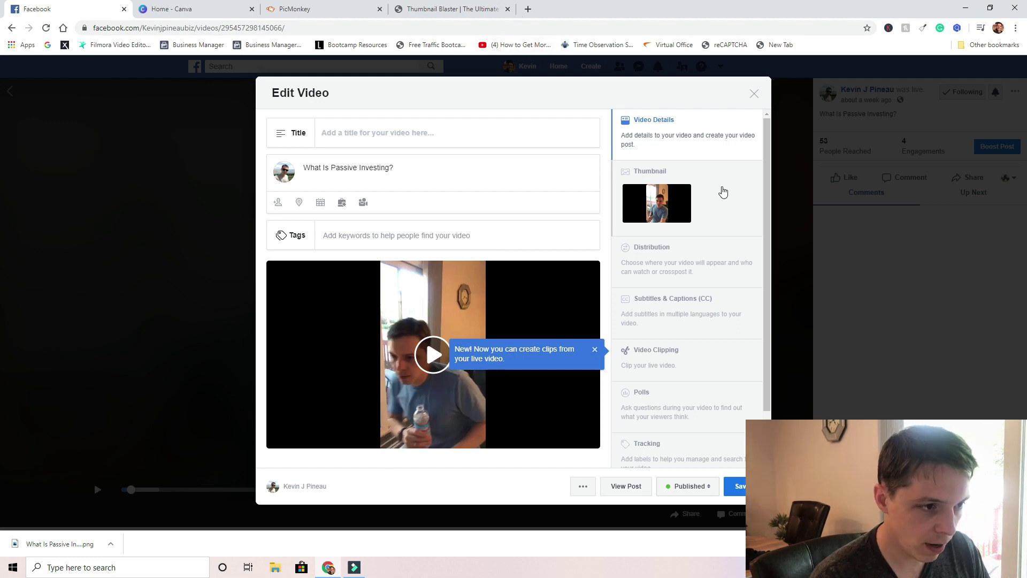
pyautogui.click(723, 192)
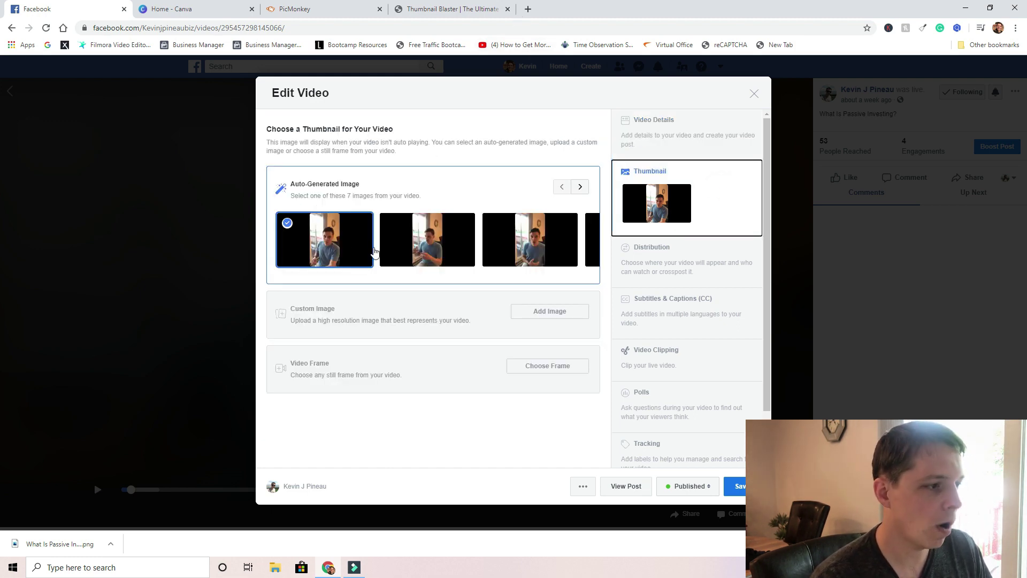
# Select the second auto-generated image as the thumbnail and browse through the remaining suggestions.
pyautogui.click(416, 240)
pyautogui.click(580, 188)
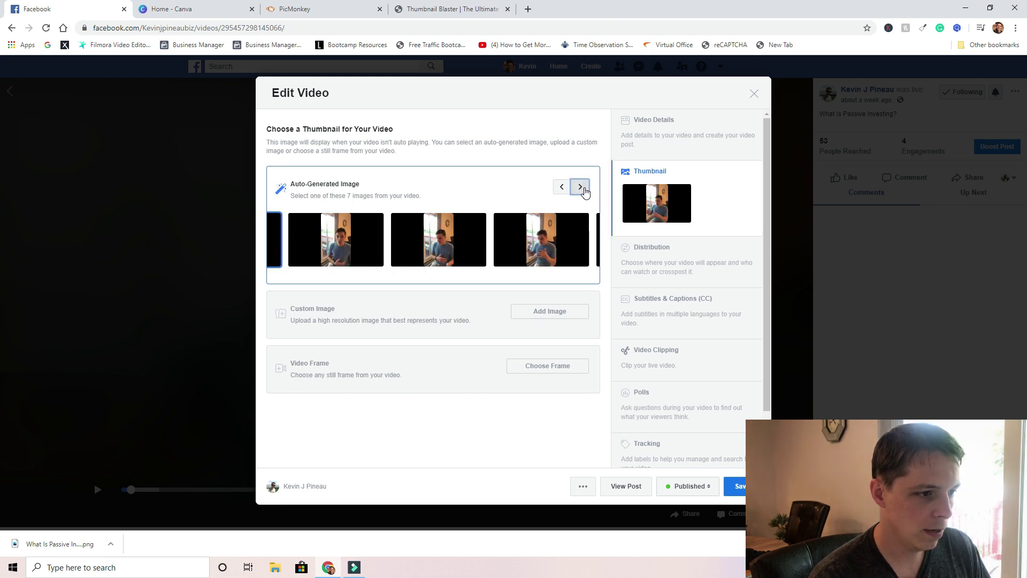
pyautogui.click(581, 188)
pyautogui.click(580, 187)
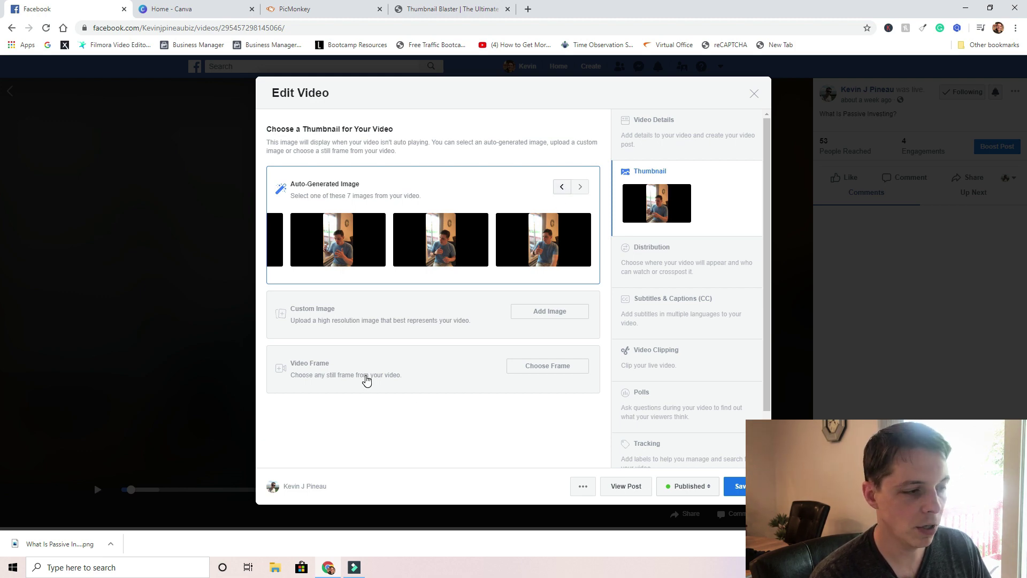
# Try video frames at 00:00:33 and 00:02:08 as the thumbnail, closing the frame chooser without saving.
pyautogui.click(336, 374)
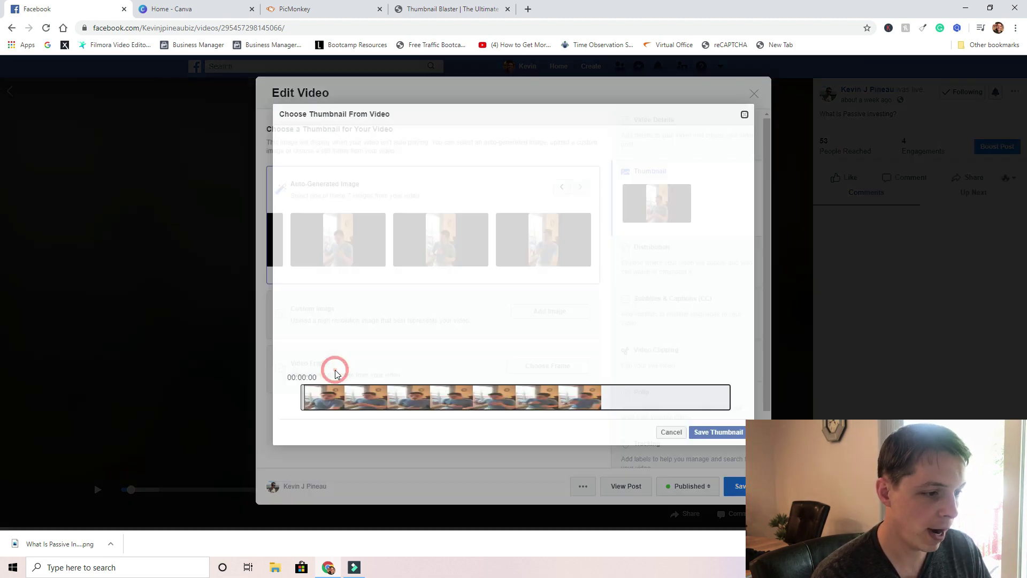
pyautogui.click(328, 397)
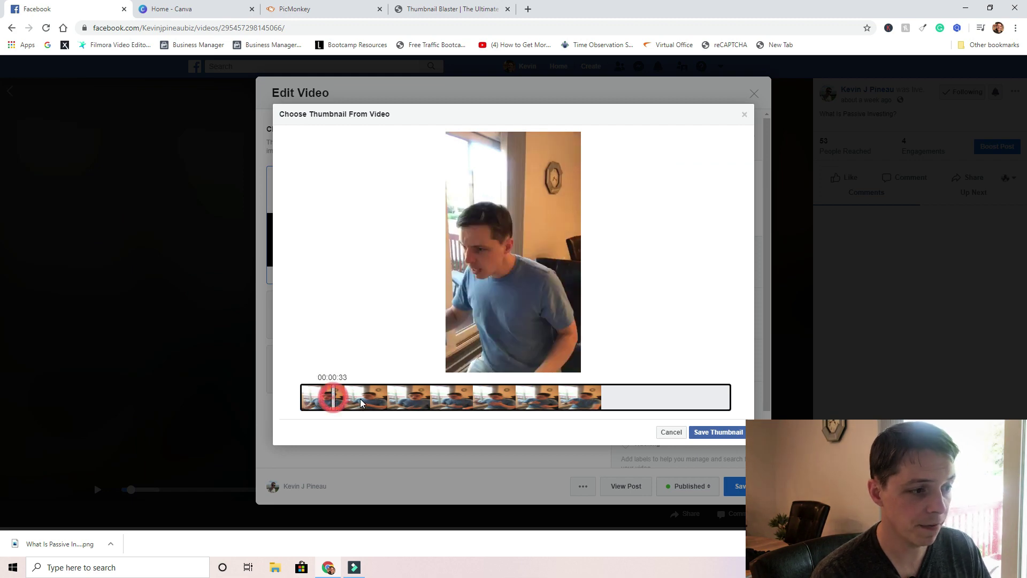
pyautogui.click(360, 398)
pyautogui.click(417, 405)
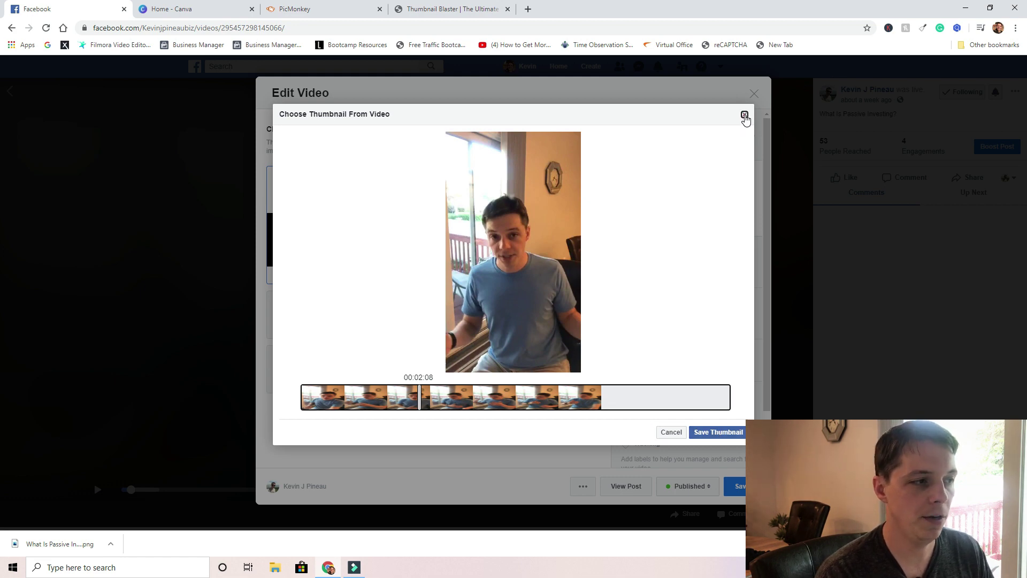
pyautogui.click(743, 115)
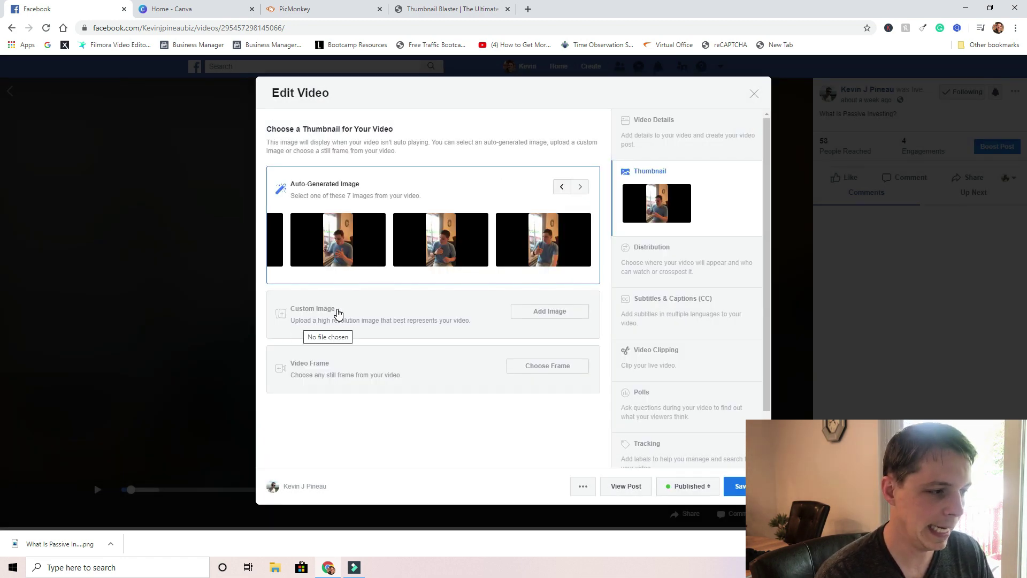
# Upload "What Is Passive Investing_" from the Downloads folder as the custom thumbnail, save the video and check it in All Videos.
pyautogui.click(336, 310)
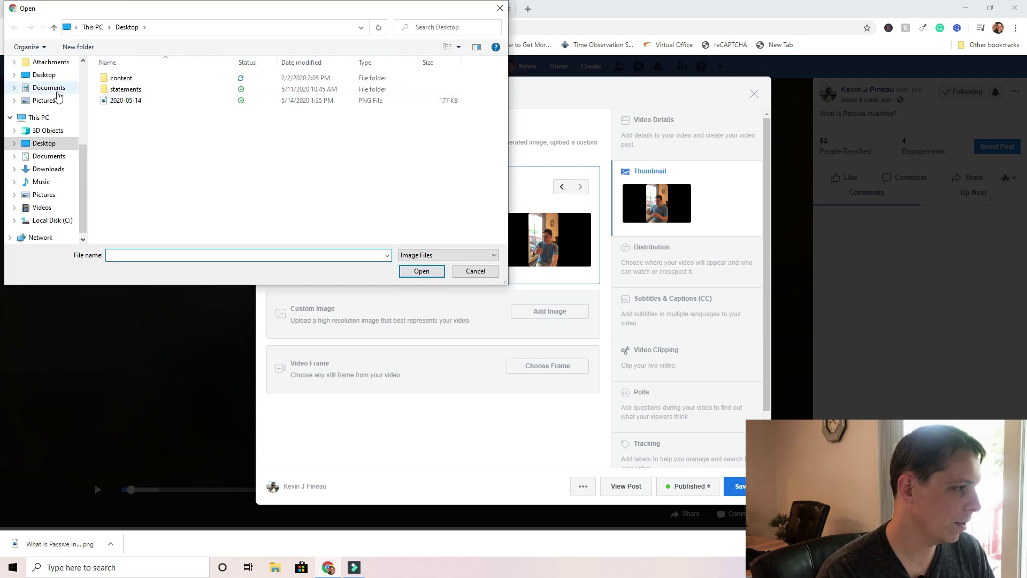
pyautogui.scroll(5, 55, 160)
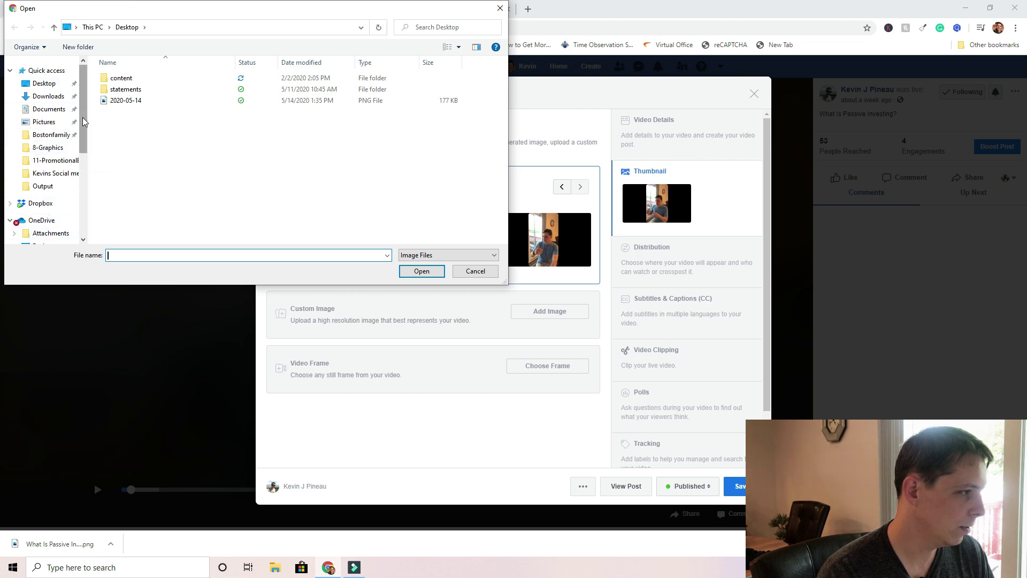
pyautogui.scroll(-3, 81, 165)
pyautogui.scroll(-3, 81, 171)
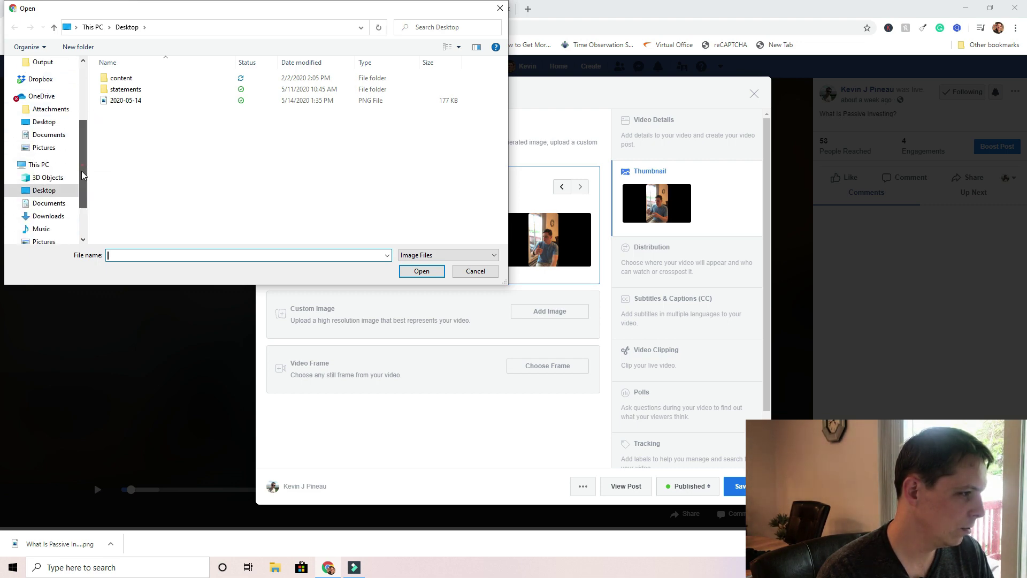
pyautogui.click(47, 169)
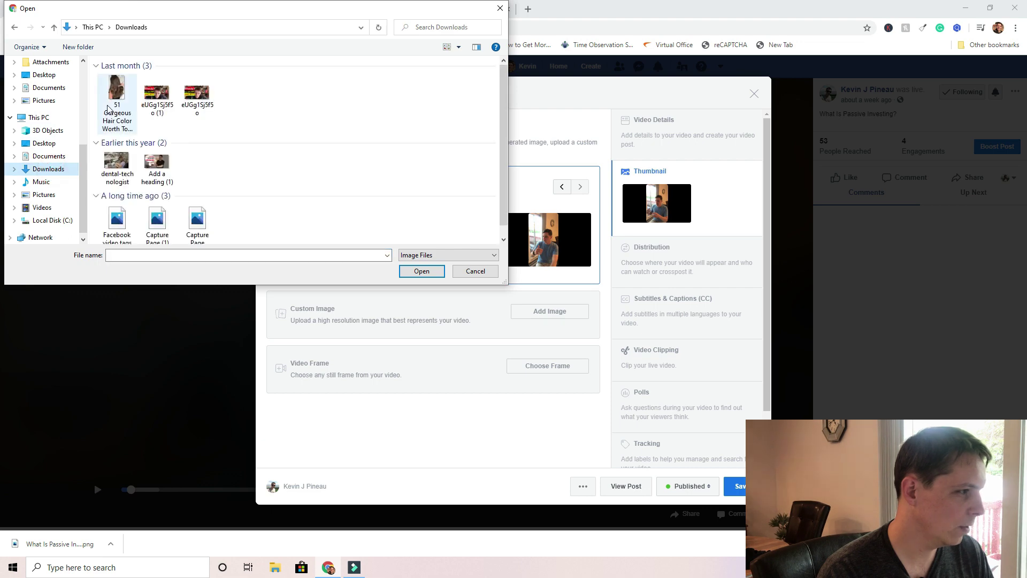
pyautogui.click(118, 93)
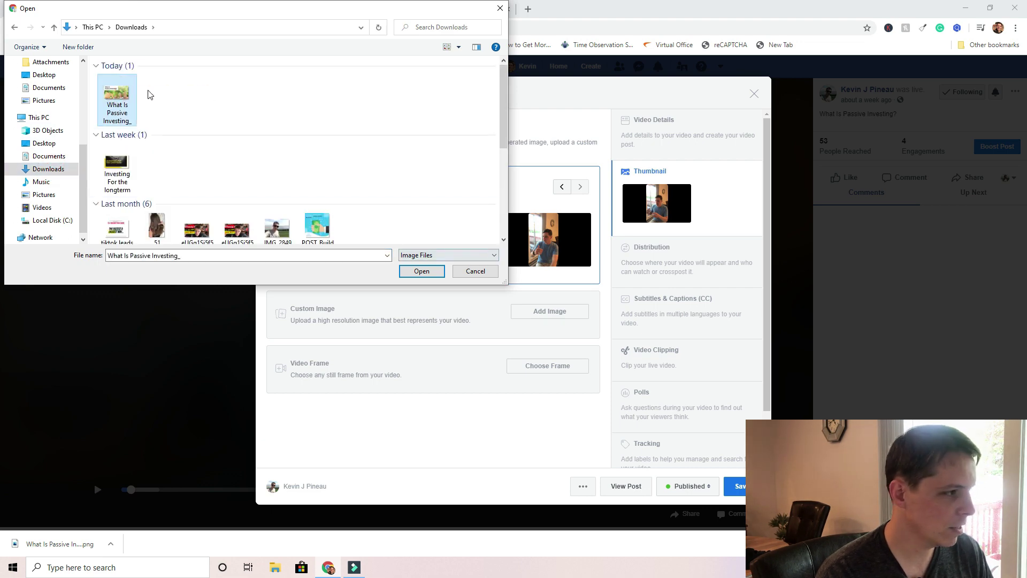
pyautogui.doubleClick(125, 98)
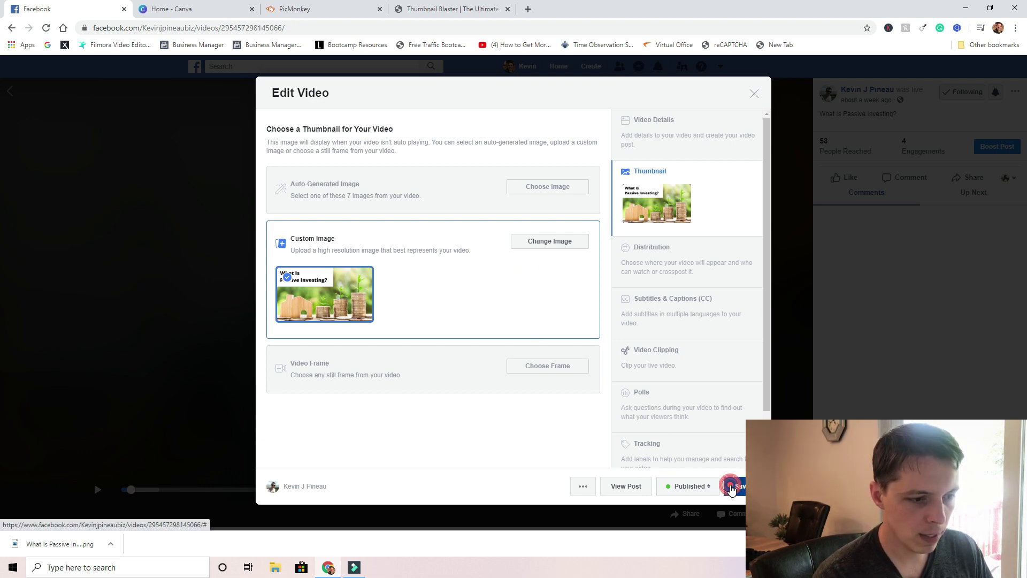
pyautogui.click(731, 488)
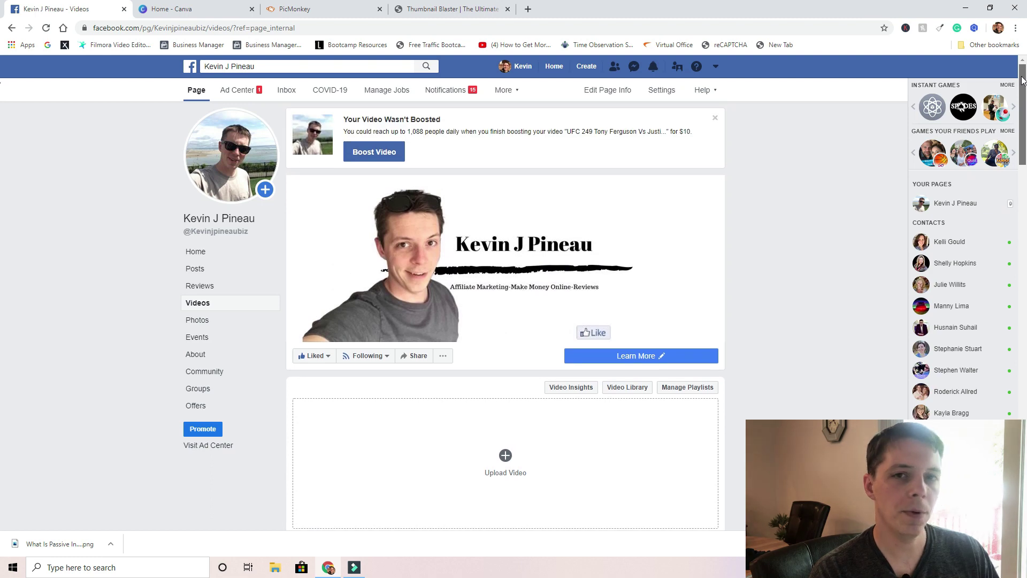
pyautogui.moveTo(1022, 88); pyautogui.dragTo(1025, 370)
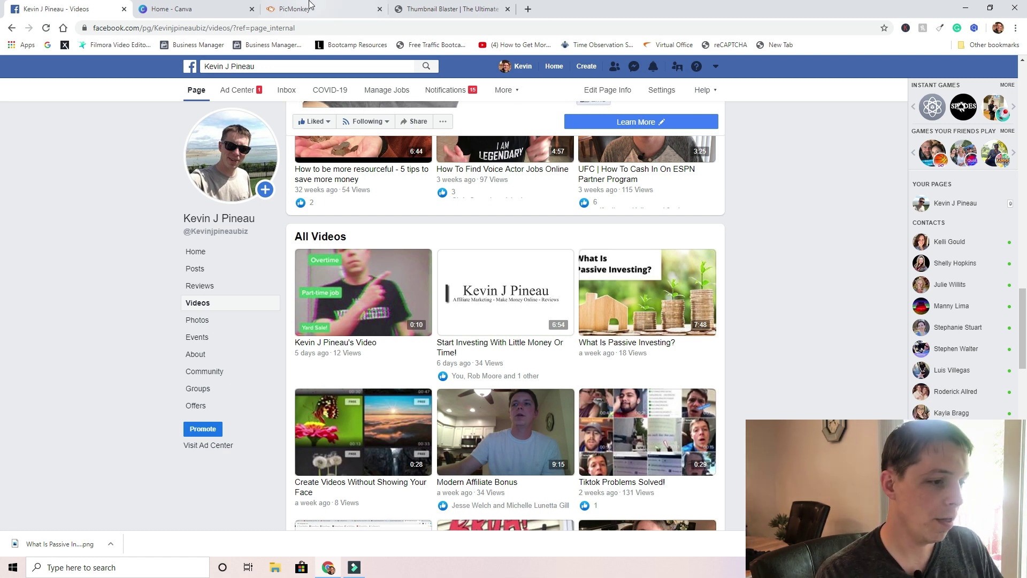
# Switch to Canva, search for "youtube thumbnail" templates and browse the available designs.
pyautogui.click(180, 9)
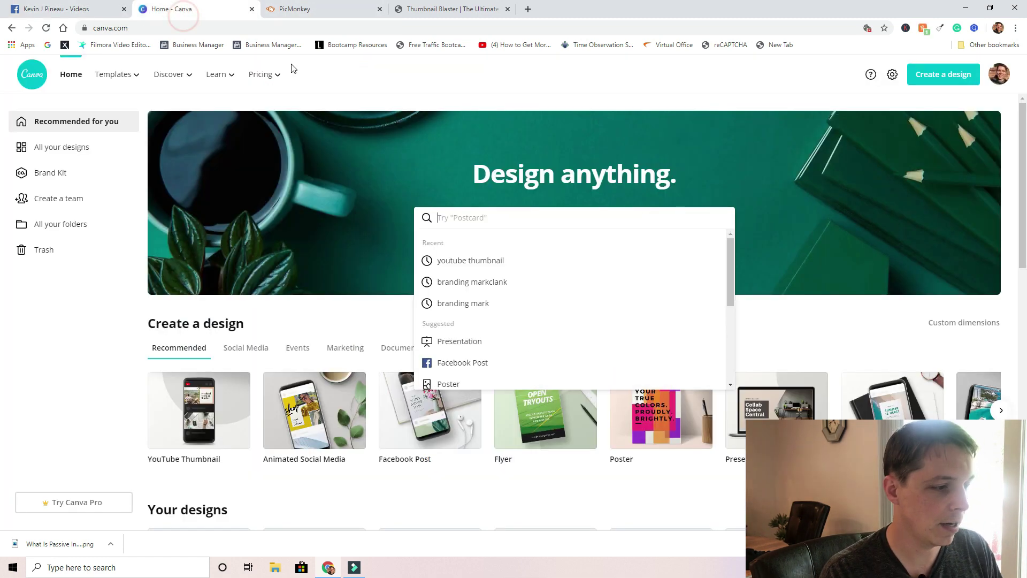
pyautogui.click(371, 166)
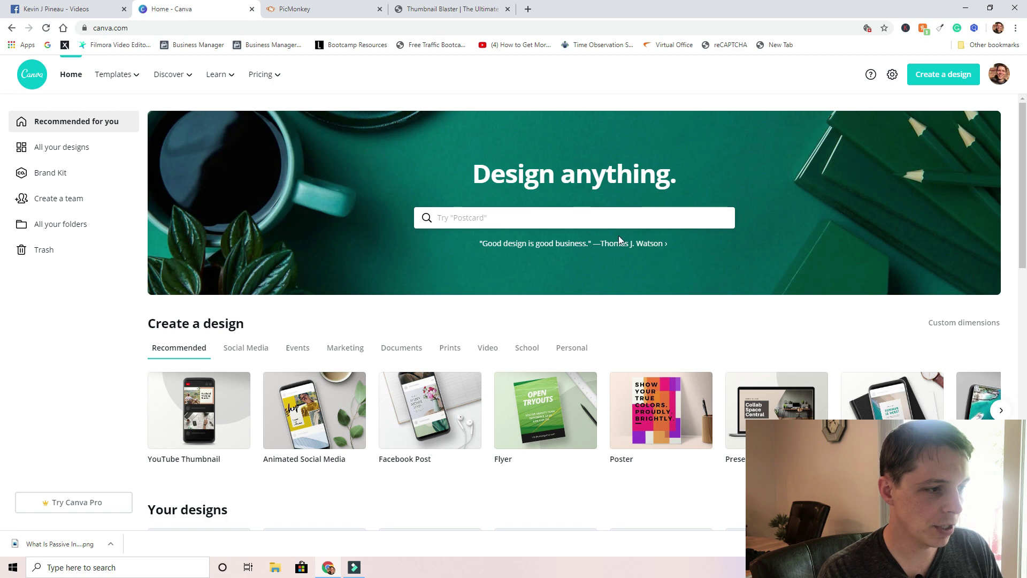
pyautogui.click(520, 214)
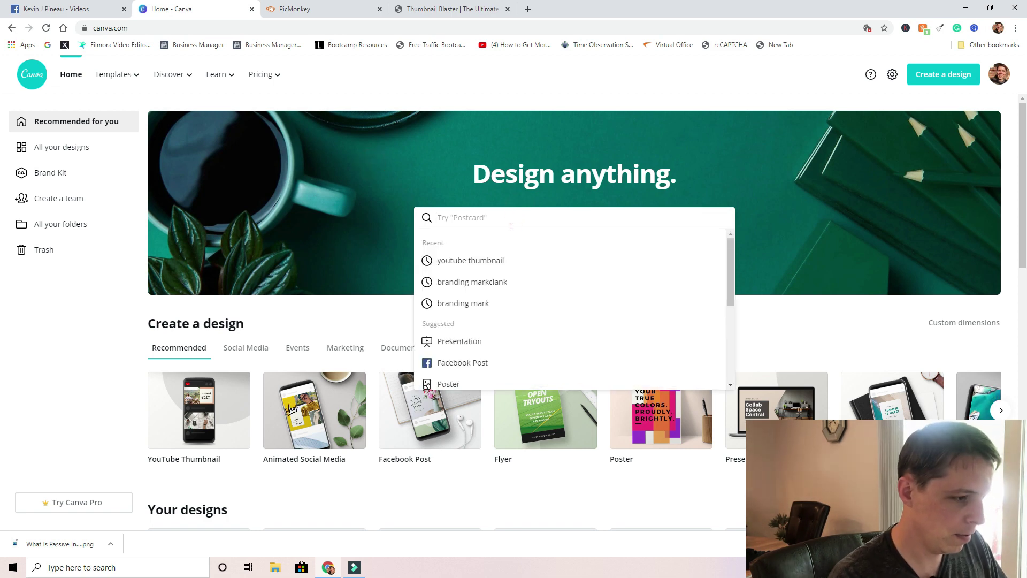
pyautogui.click(502, 261)
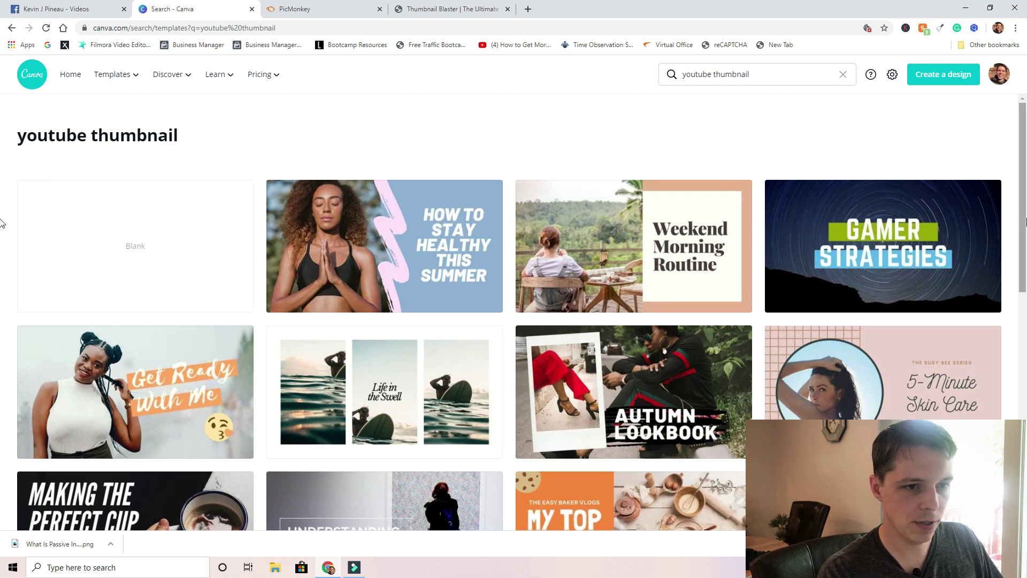
pyautogui.scroll(-3, 2, 224)
pyautogui.scroll(-5, 2, 326)
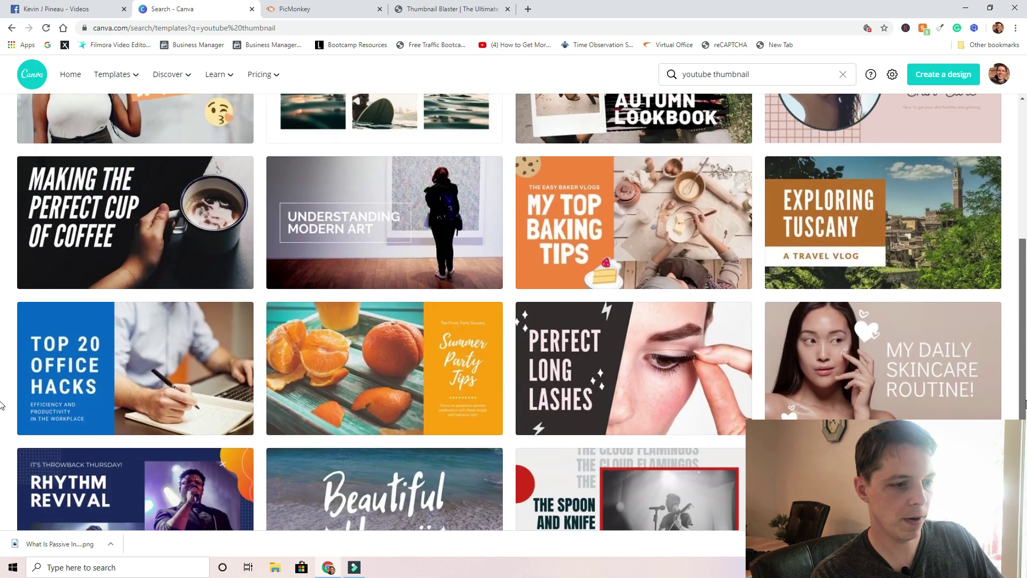
pyautogui.scroll(8, 711, 220)
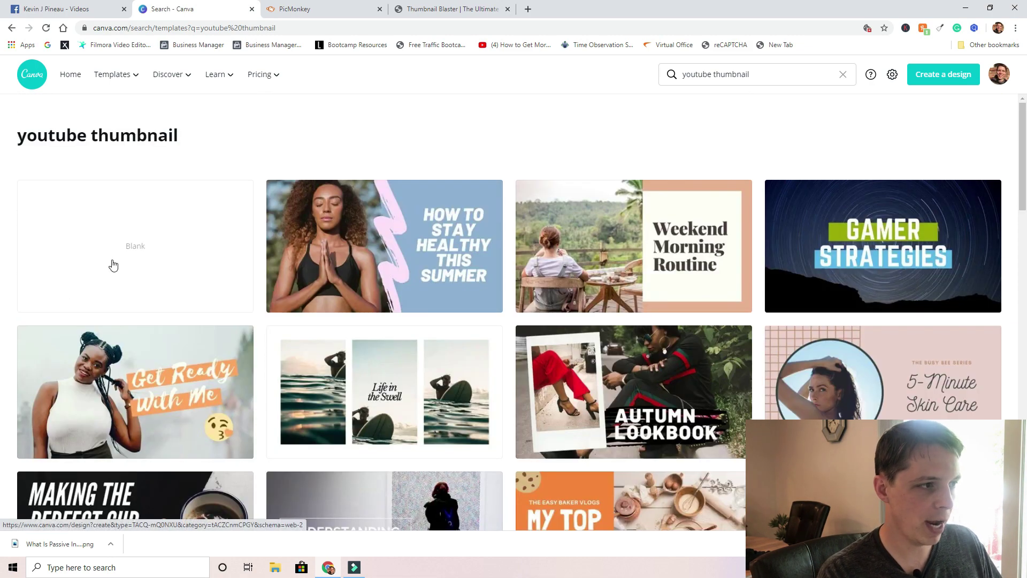
# Switch to PicMonkey, dismiss the background-removal promotion and look over the home page's templates and blank canvases.
pyautogui.click(350, 12)
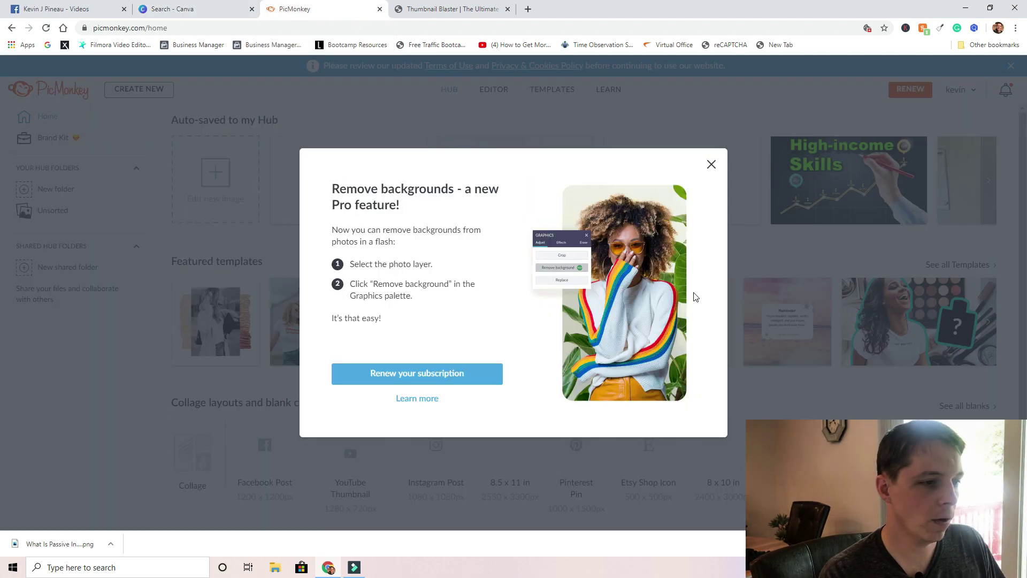
pyautogui.click(712, 165)
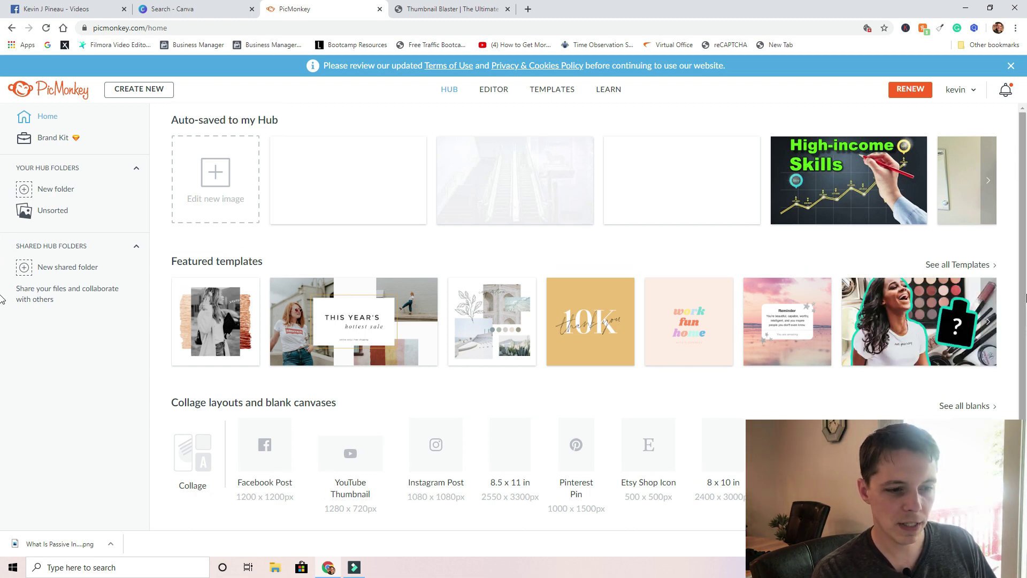
pyautogui.scroll(-1, 1, 308)
pyautogui.scroll(1, 1, 326)
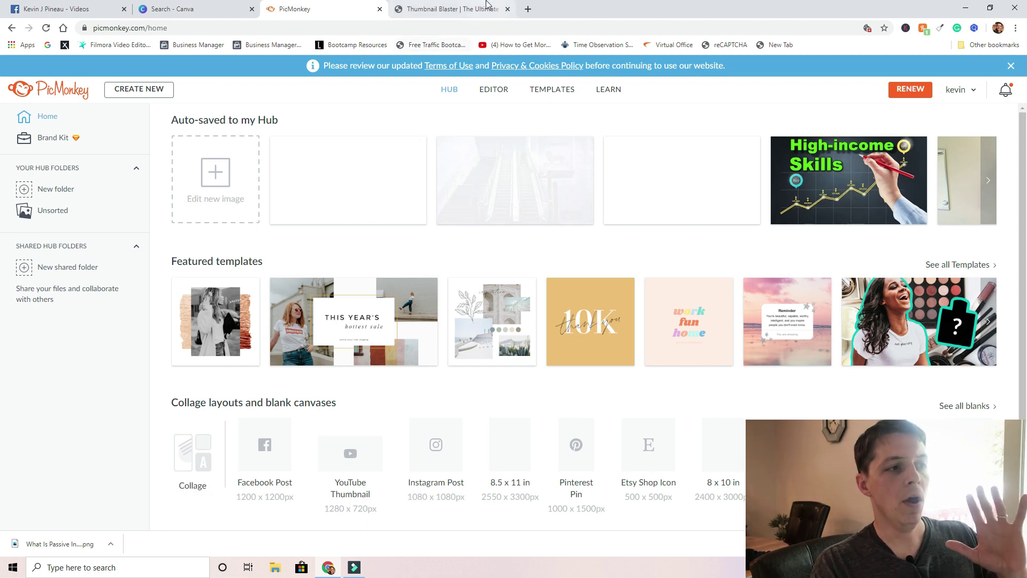
# Switch to the Thumbnail Blaster site and review its three-step creation process and example thumbnails.
pyautogui.click(452, 14)
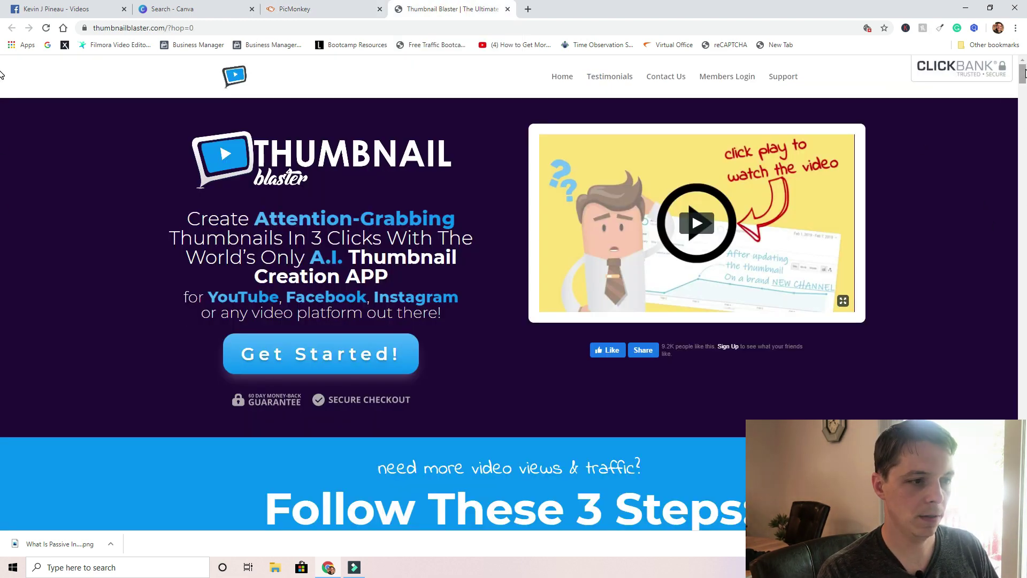
pyautogui.scroll(-6, 1, 75)
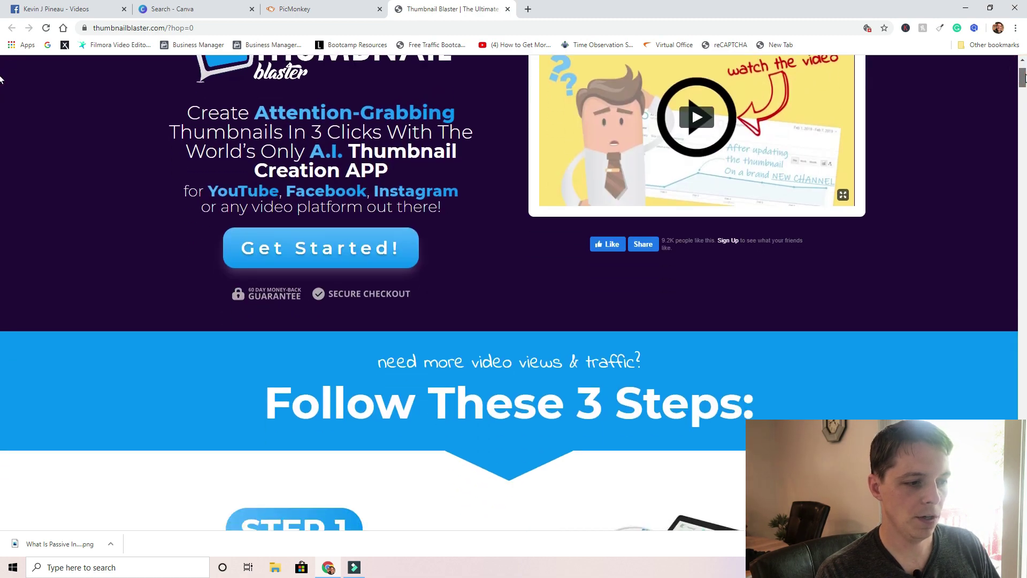
pyautogui.scroll(-2, 1, 88)
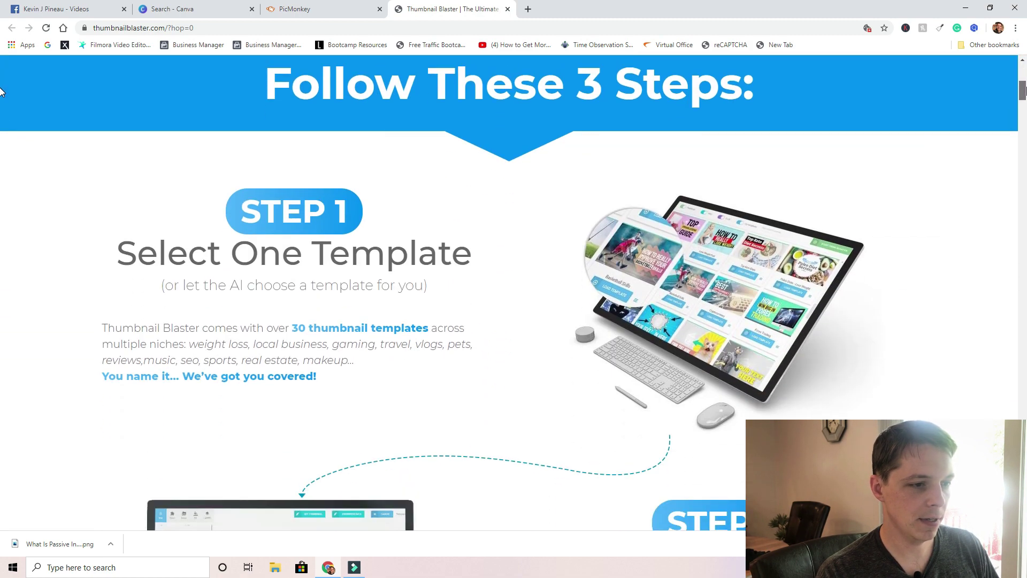
pyautogui.scroll(-7, 1, 93)
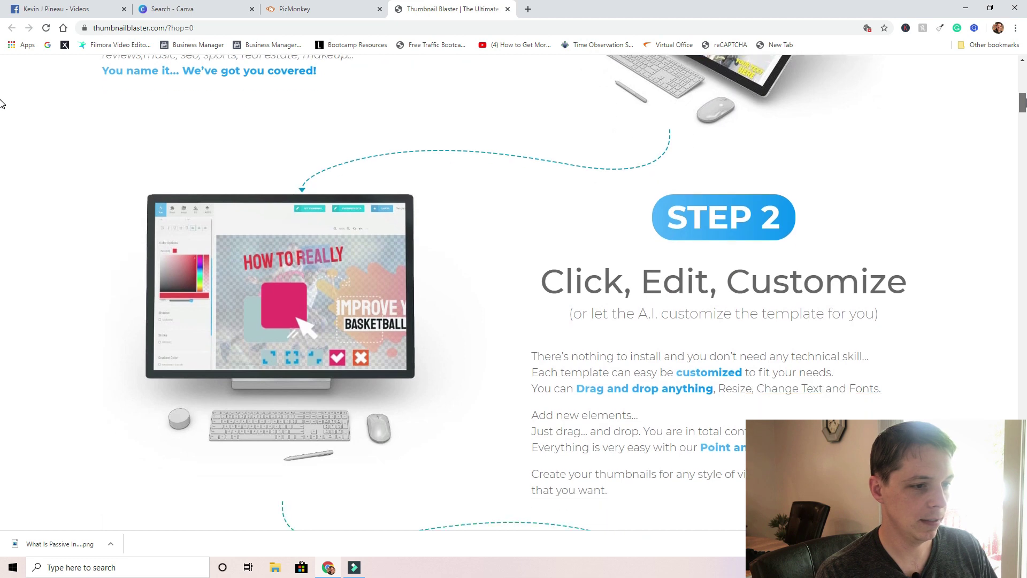
pyautogui.scroll(-6, 1, 106)
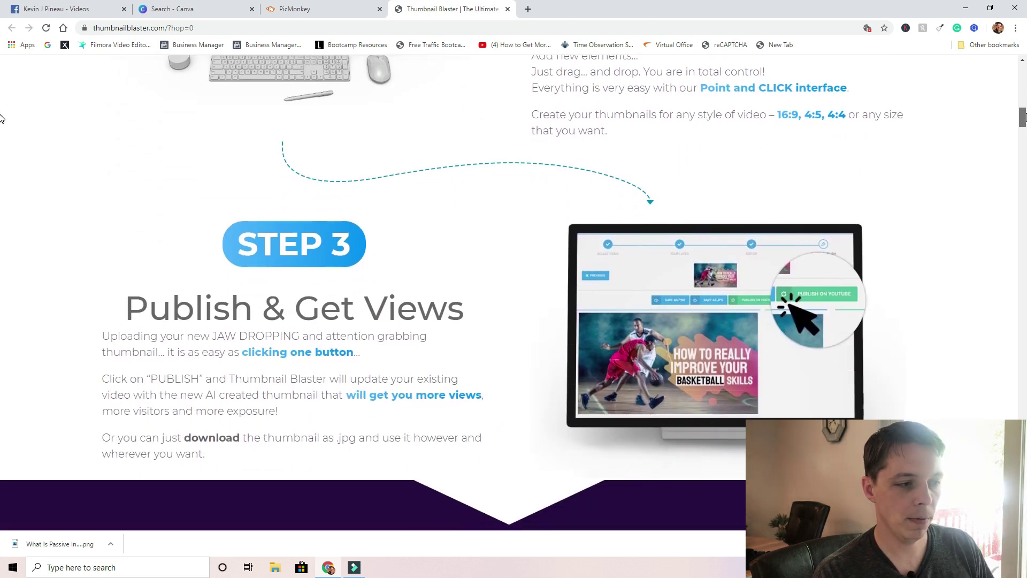
pyautogui.scroll(-9, 1, 128)
pyautogui.scroll(-1, 2, 139)
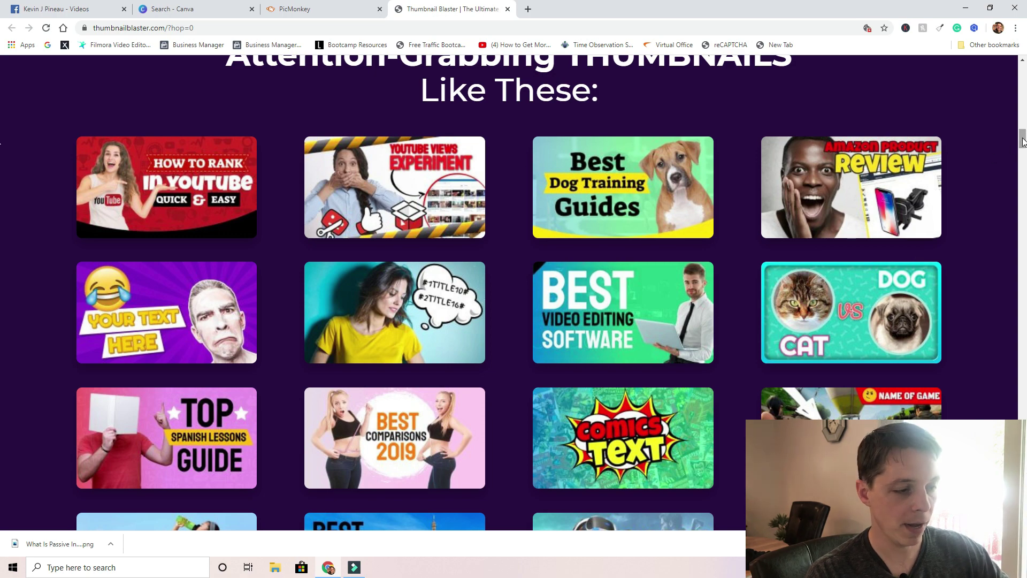
pyautogui.moveTo(1024, 140); pyautogui.dragTo(1024, 154)
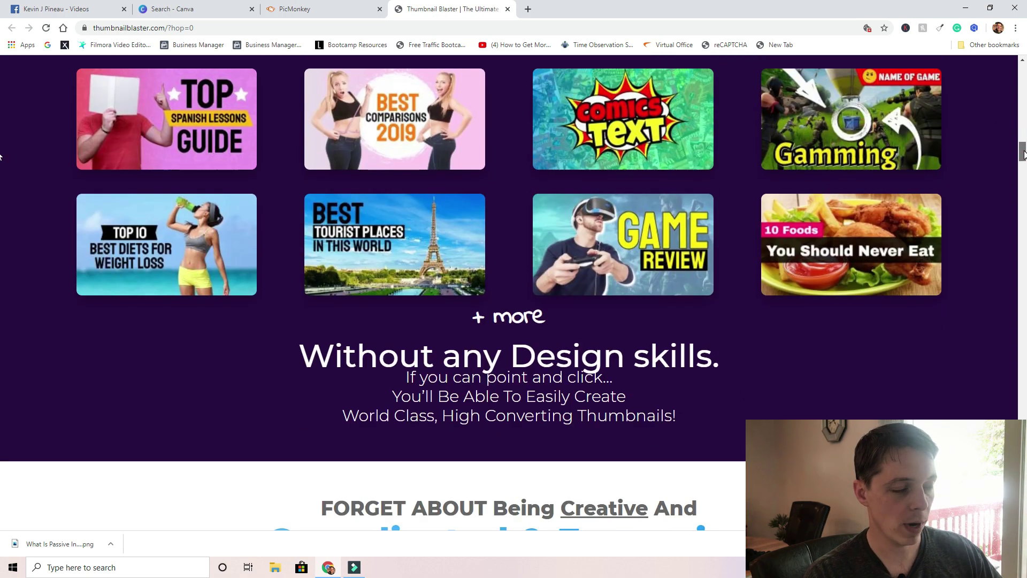
pyautogui.moveTo(1024, 156); pyautogui.dragTo(1014, 77)
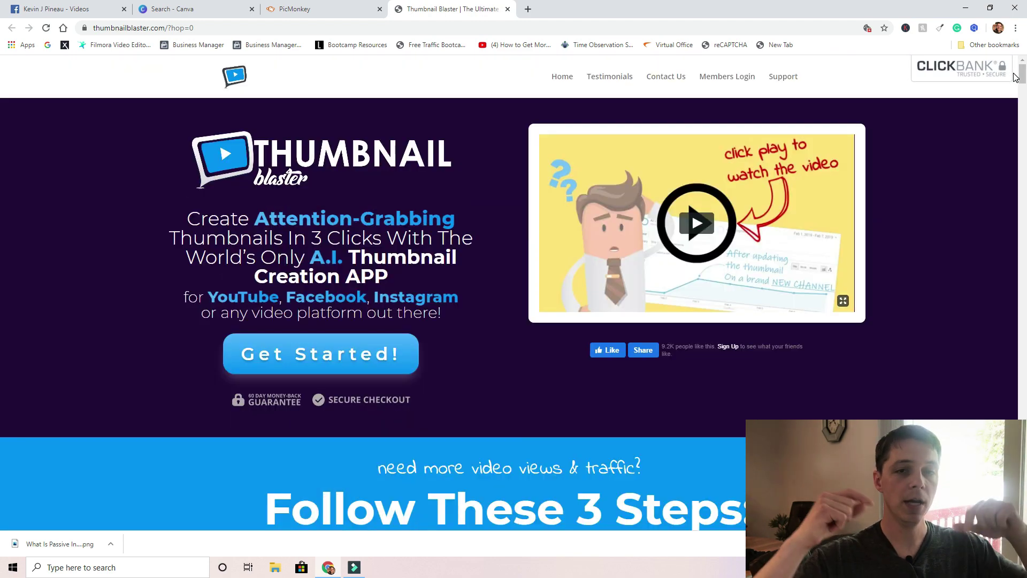